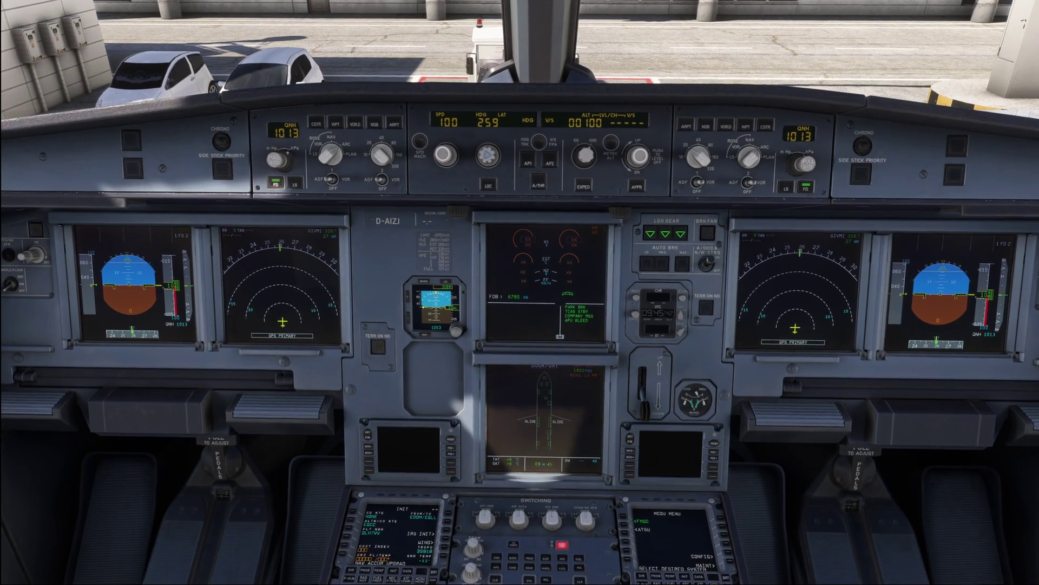
# - Turn up the captain's loudspeaker volume
pyautogui.press('Up')
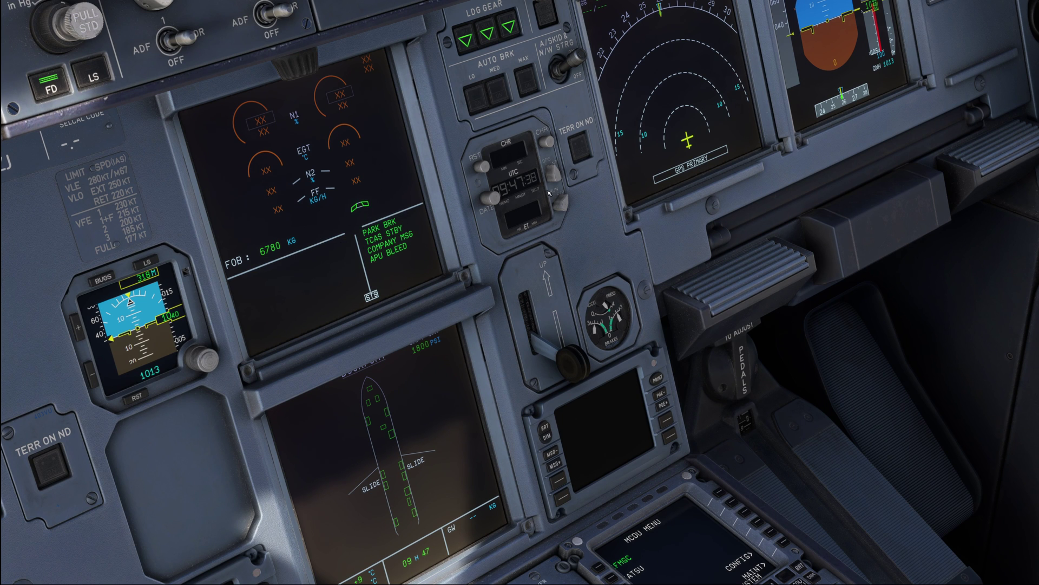
pyautogui.hotkey('ctrl', '1')
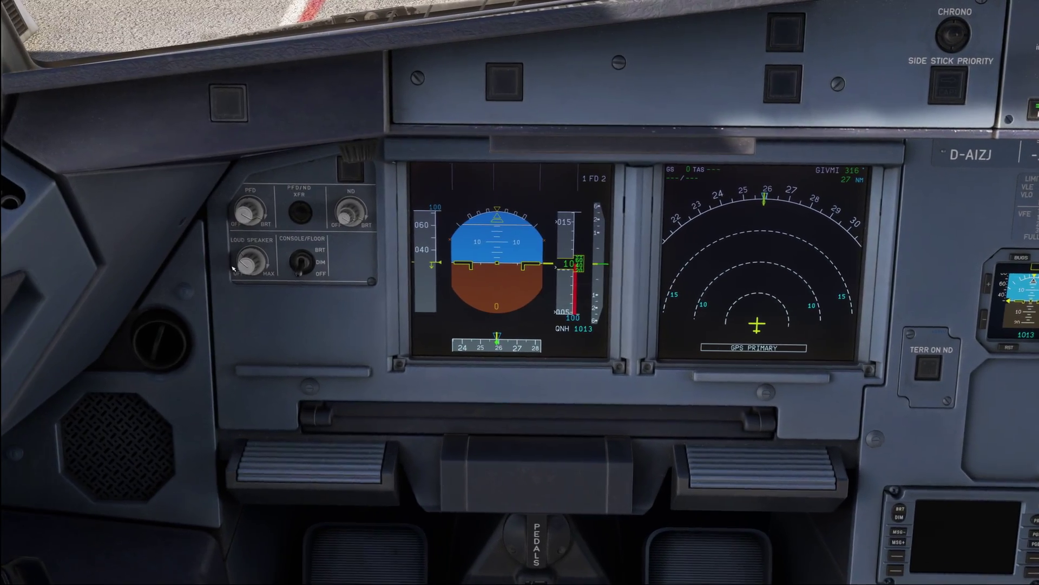
pyautogui.hotkey('ctrl', '2')
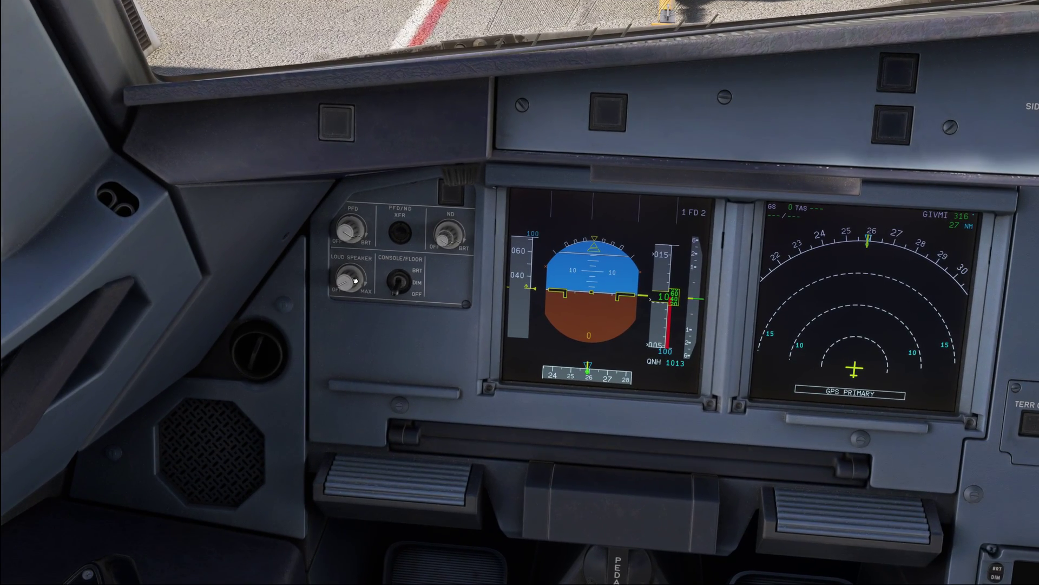
pyautogui.scroll(2, 355, 280)
pyautogui.scroll(1, 362, 278)
# - Show the electrical system page on the lower ECAM display to check it, and return to the door page
pyautogui.hotkey('ctrl', '2')
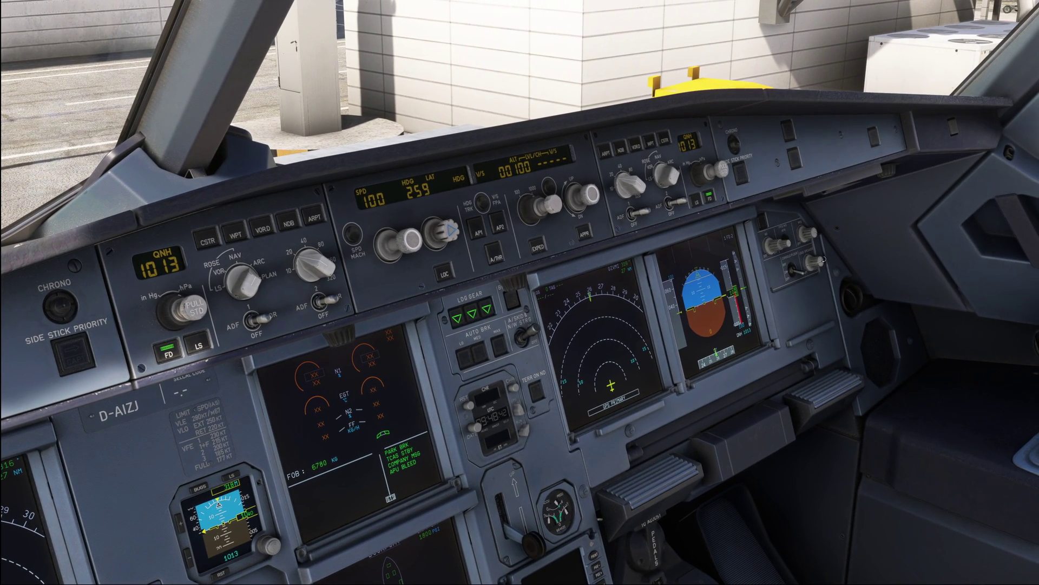
pyautogui.hotkey('alt', '2')
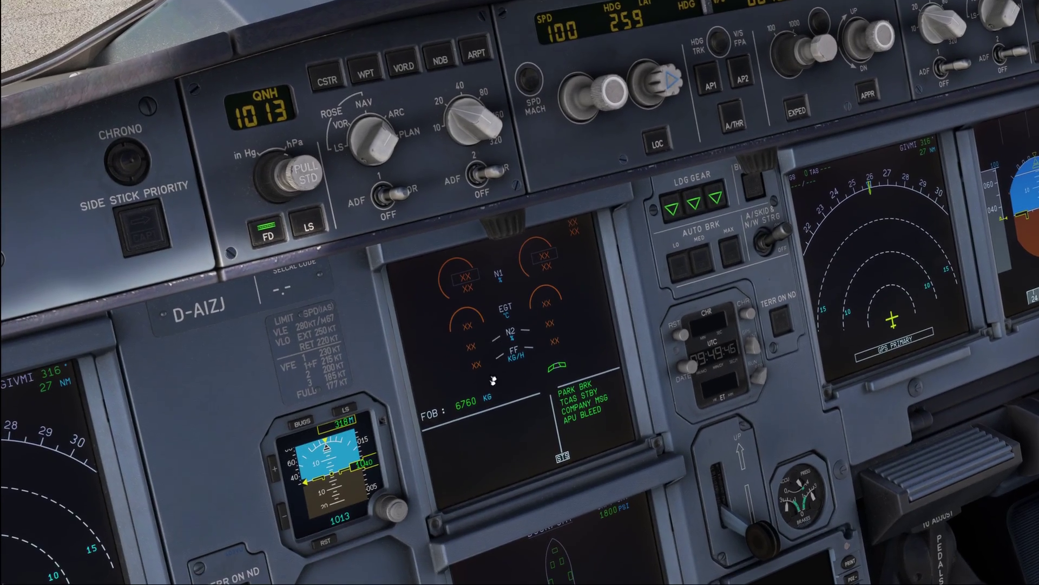
pyautogui.rightClick(462, 418)
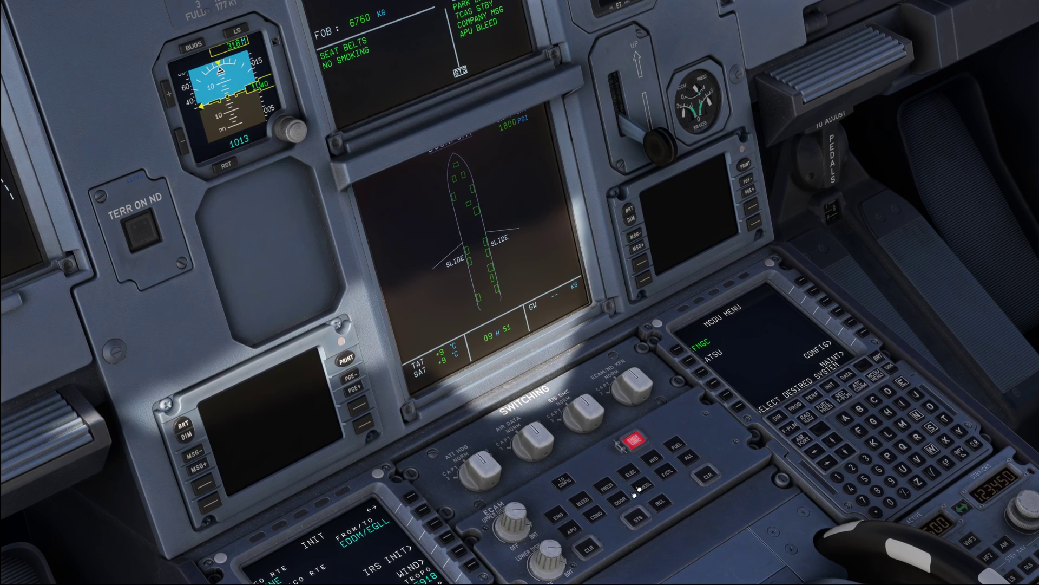
pyautogui.click(631, 476)
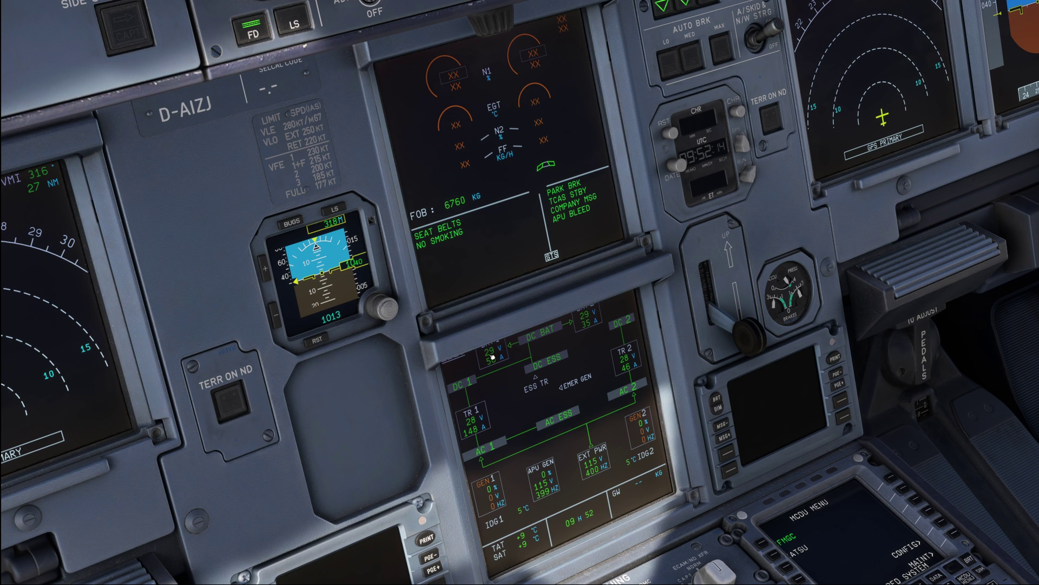
pyautogui.moveTo(543, 340); pyautogui.dragTo(772, 451)
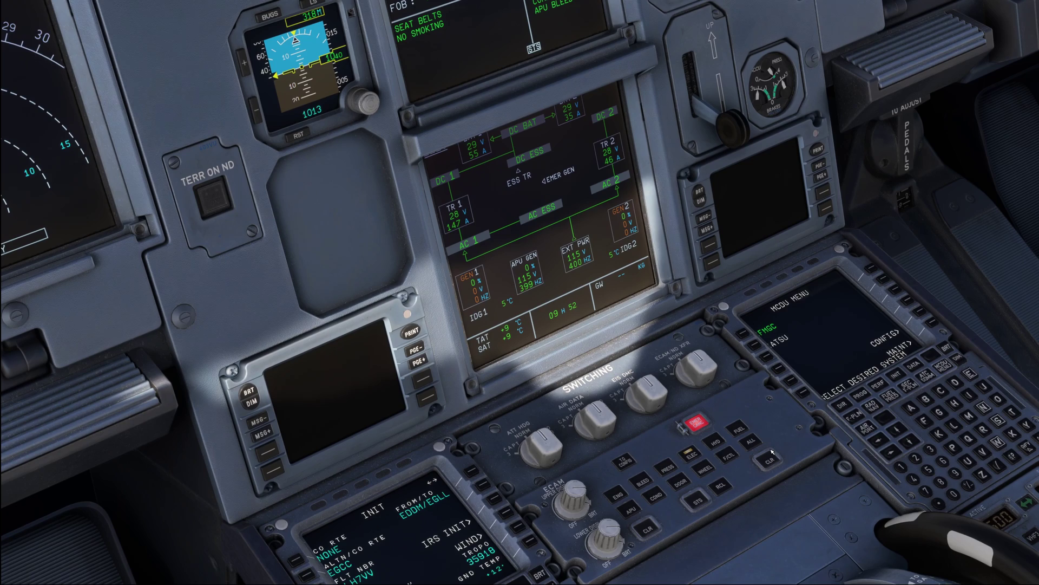
pyautogui.click(691, 454)
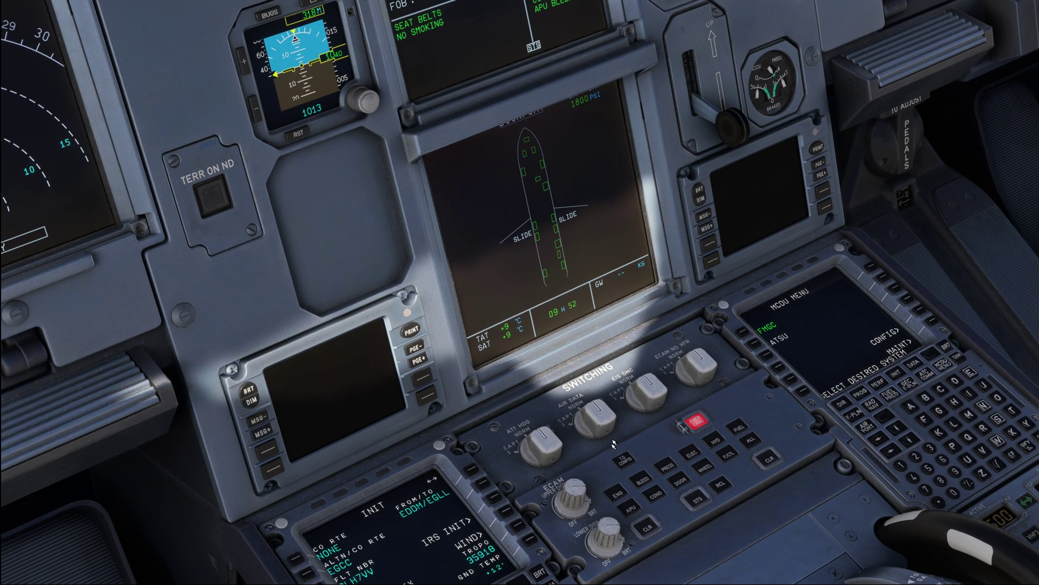
pyautogui.moveTo(613, 444); pyautogui.dragTo(578, 429)
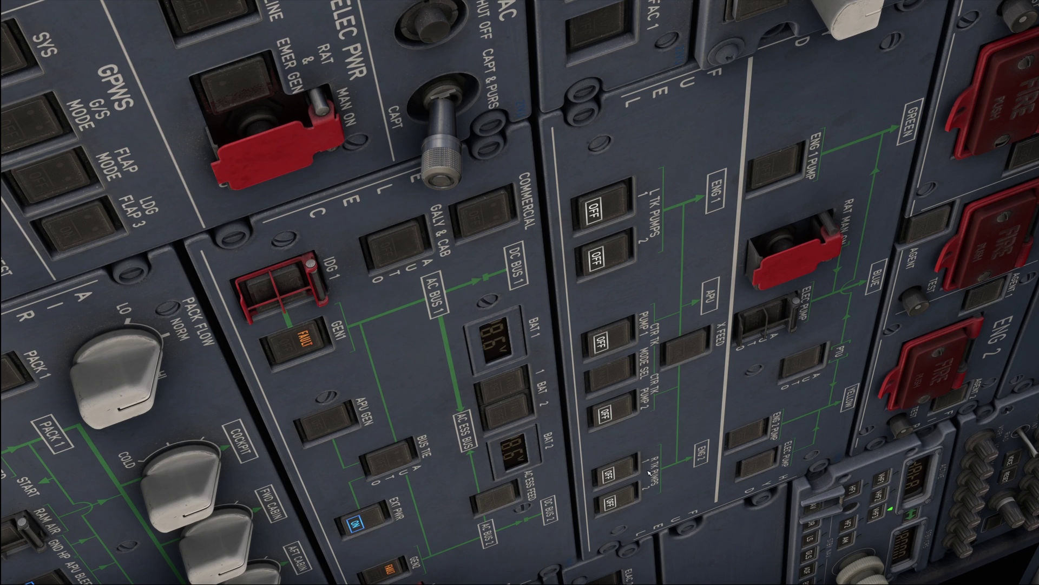
# - Switch on all six fuel pumps: left tank 1 and 2, centre tank 1 and 2, right tank 1 and 2
pyautogui.click(603, 211)
pyautogui.click(605, 241)
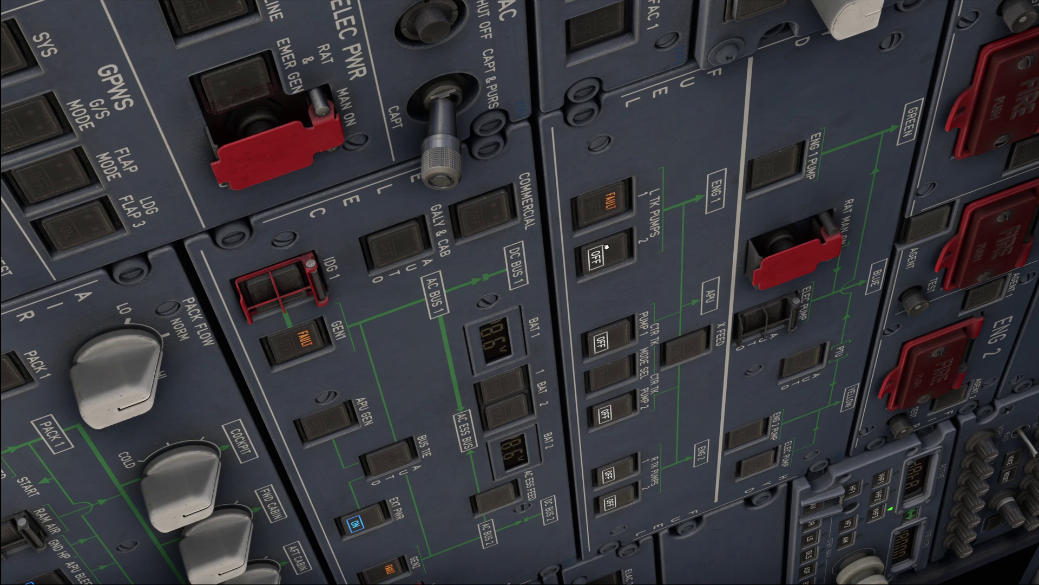
pyautogui.click(622, 324)
pyautogui.click(622, 417)
pyautogui.click(622, 478)
pyautogui.click(622, 497)
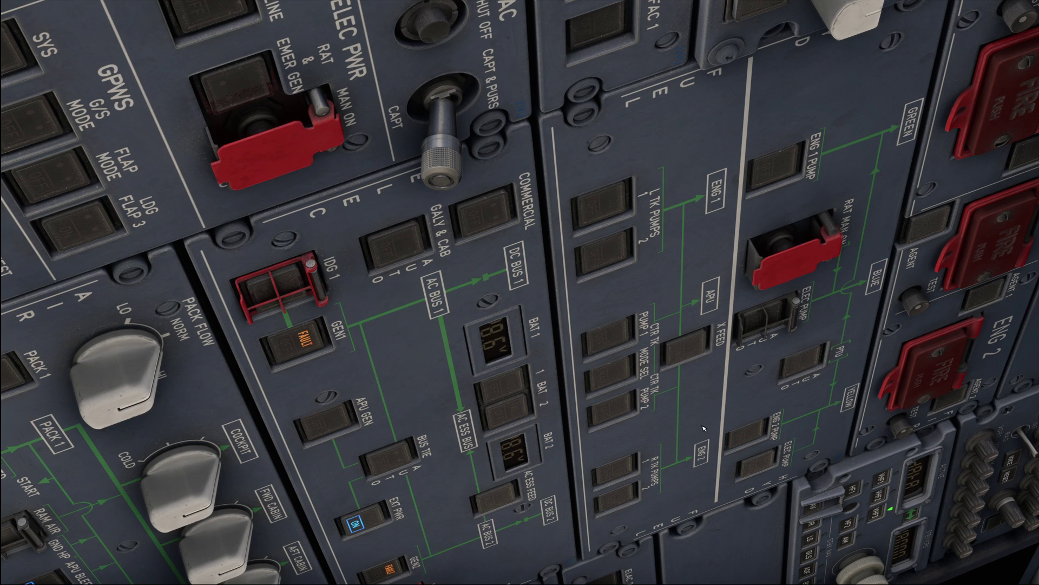
# - Switch the centre tank mode selector to manual and back to auto, and close the fuel crossfeed
pyautogui.click(615, 373)
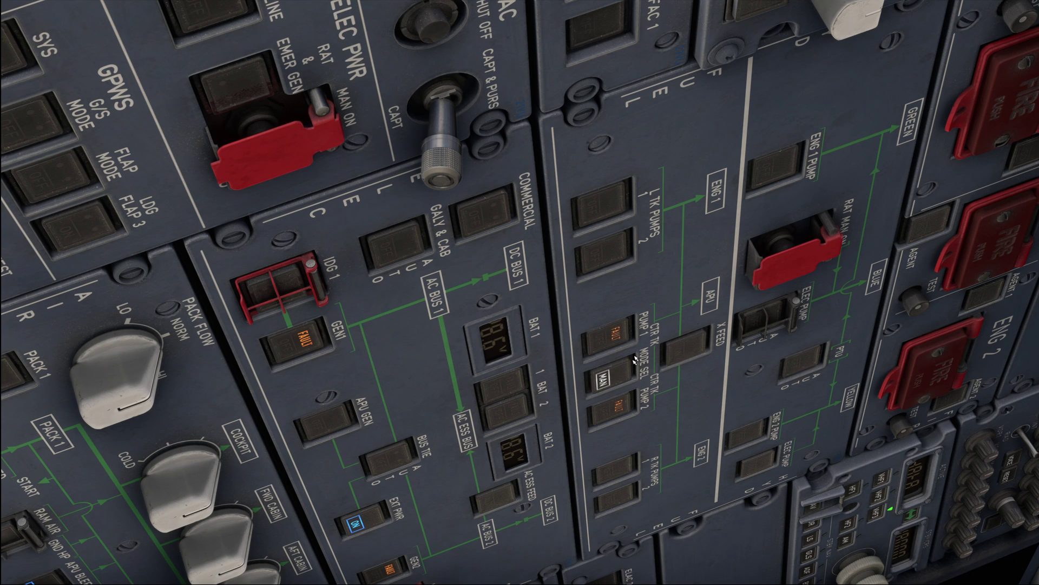
pyautogui.click(616, 376)
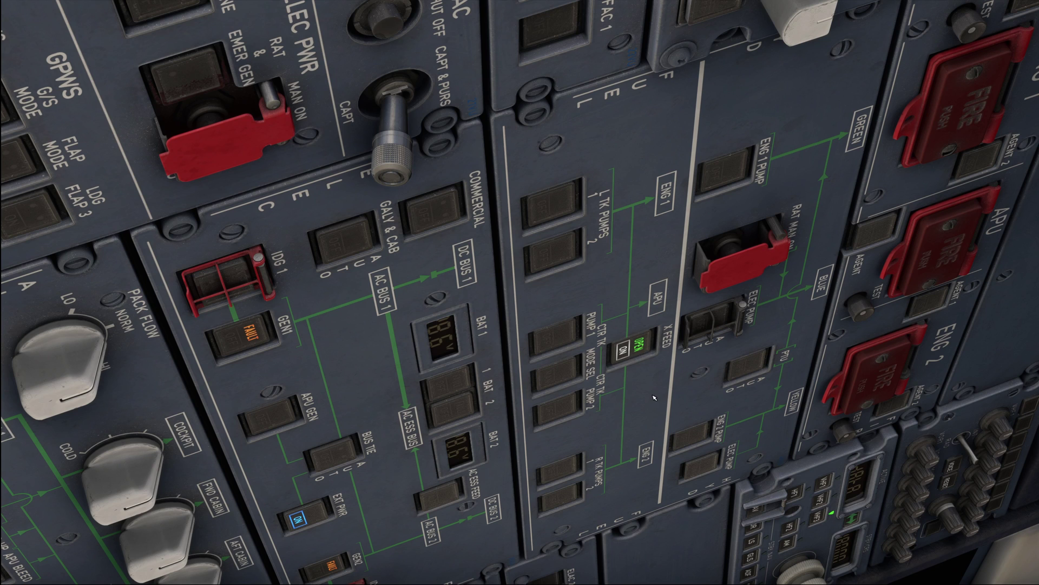
pyautogui.click(628, 358)
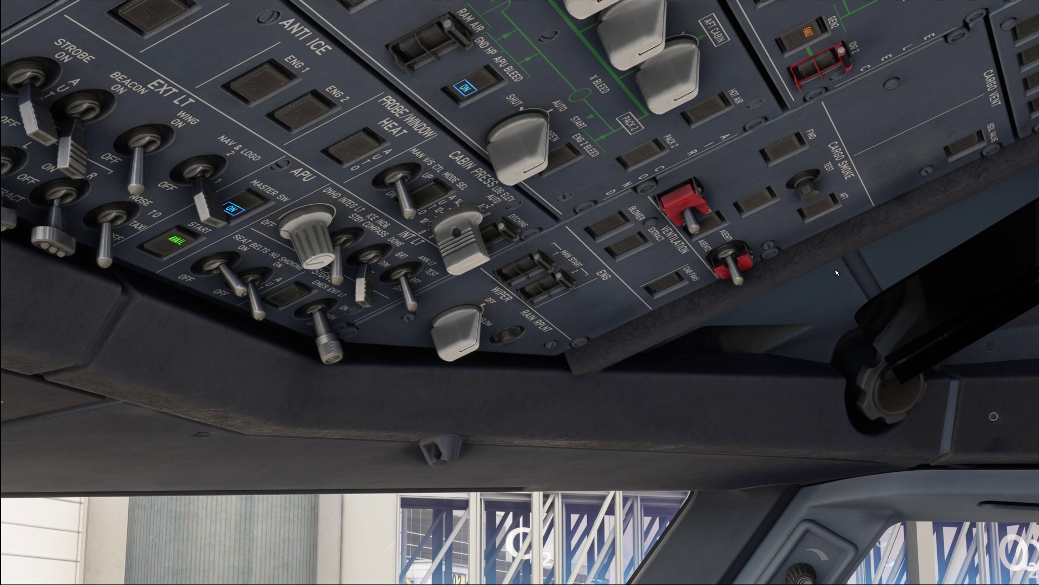
pyautogui.moveTo(812, 280); pyautogui.dragTo(931, 211)
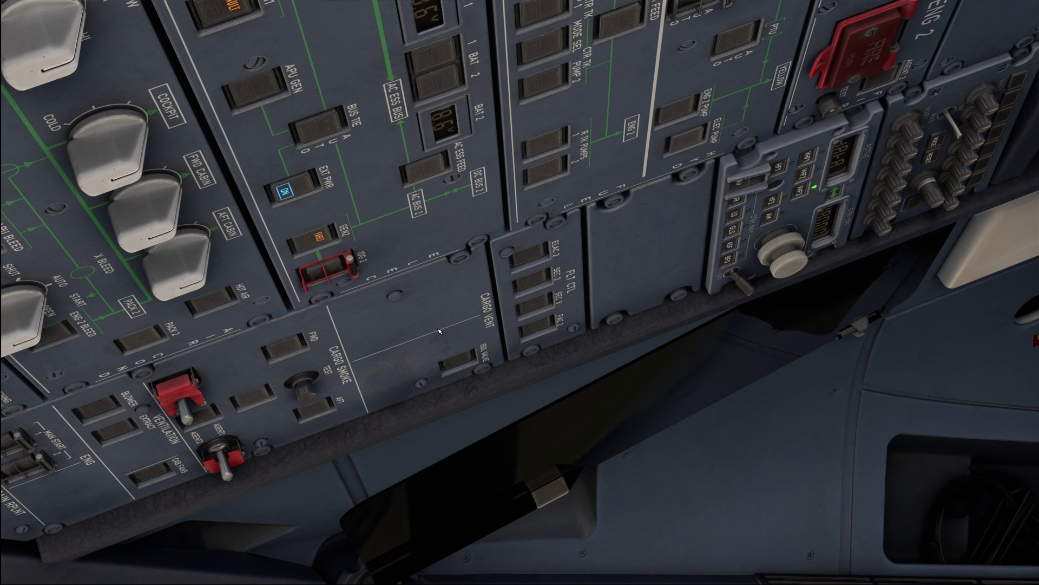
pyautogui.moveTo(445, 327); pyautogui.dragTo(636, 267)
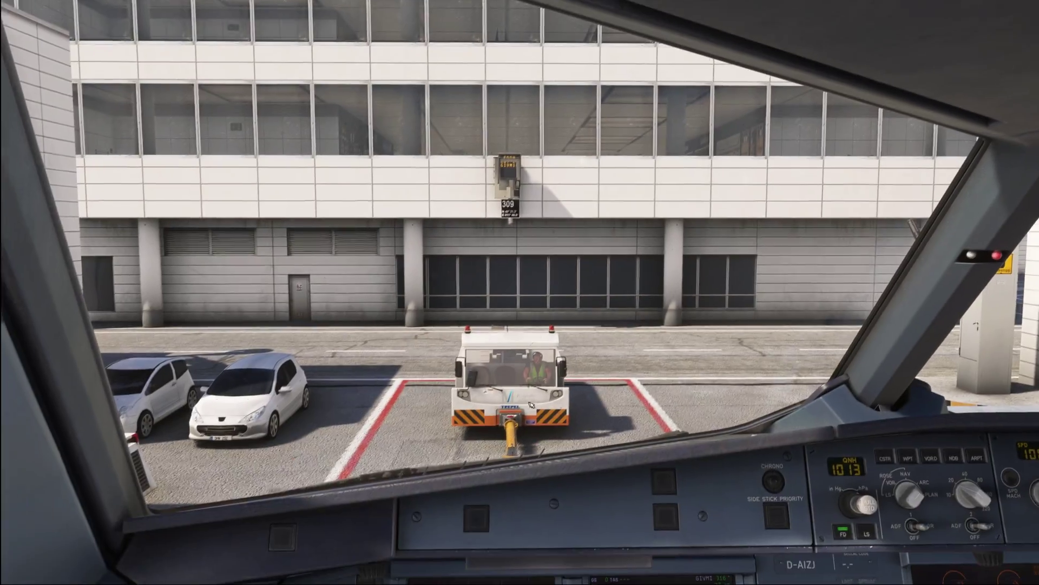
# - Dismiss the tablet's loading notice, open the weather card of the planned flight and refresh the EDDM departure METAR
pyautogui.scroll(5, 454, 199)
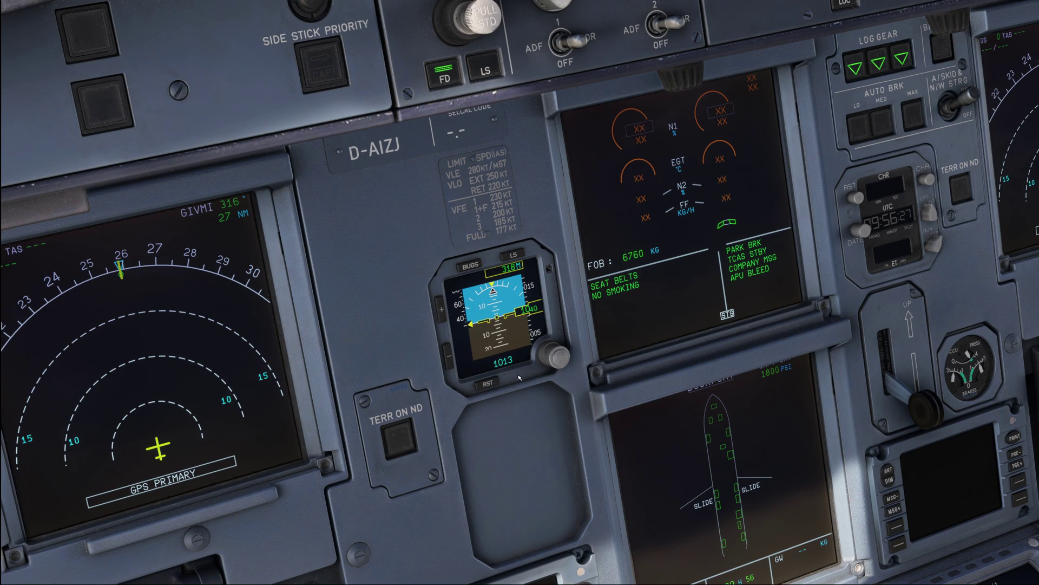
pyautogui.hotkey('ctrl', '1')
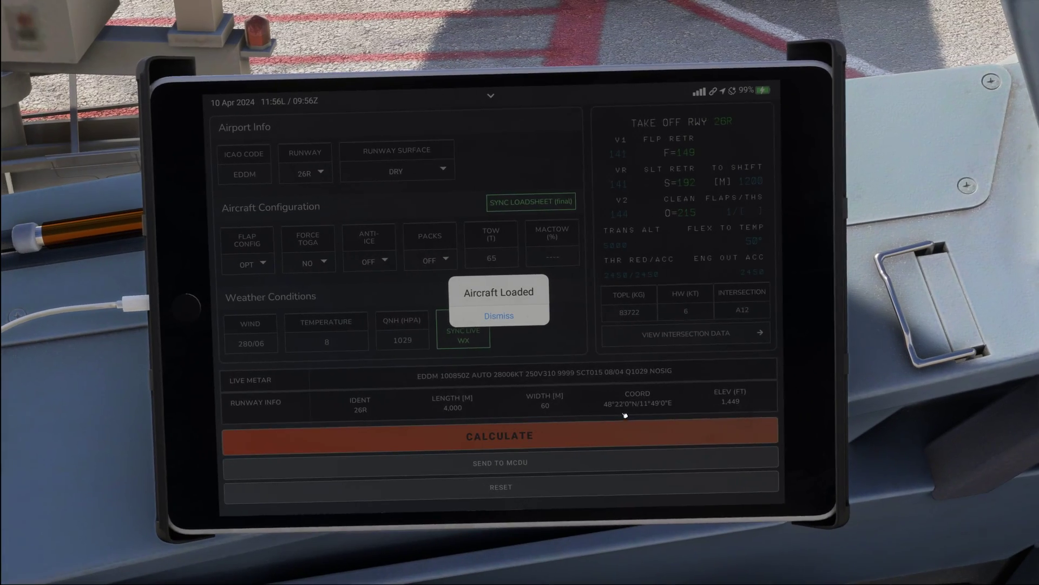
pyautogui.click(507, 317)
pyautogui.click(505, 101)
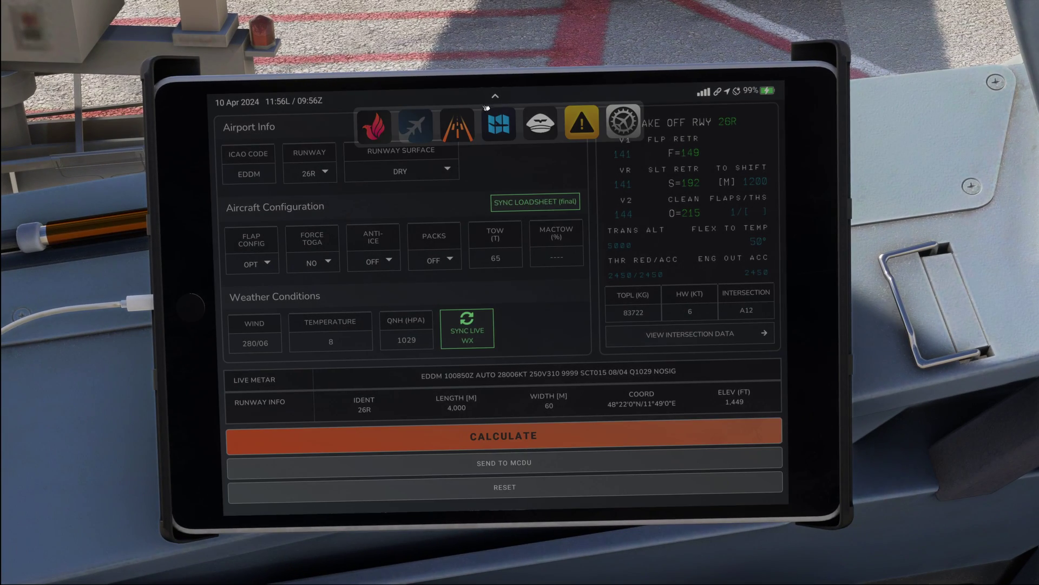
pyautogui.click(377, 130)
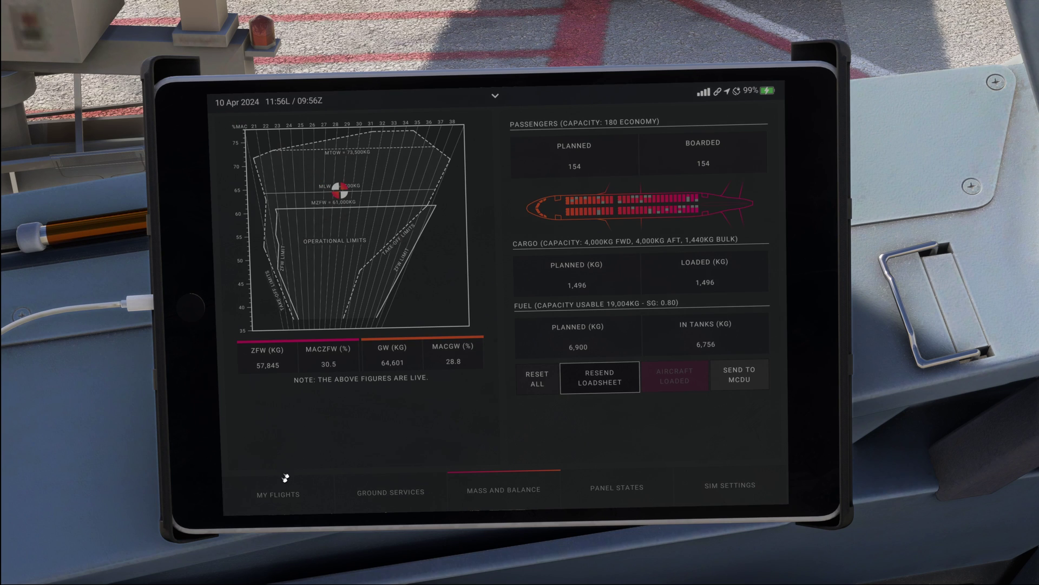
pyautogui.click(281, 491)
pyautogui.click(334, 292)
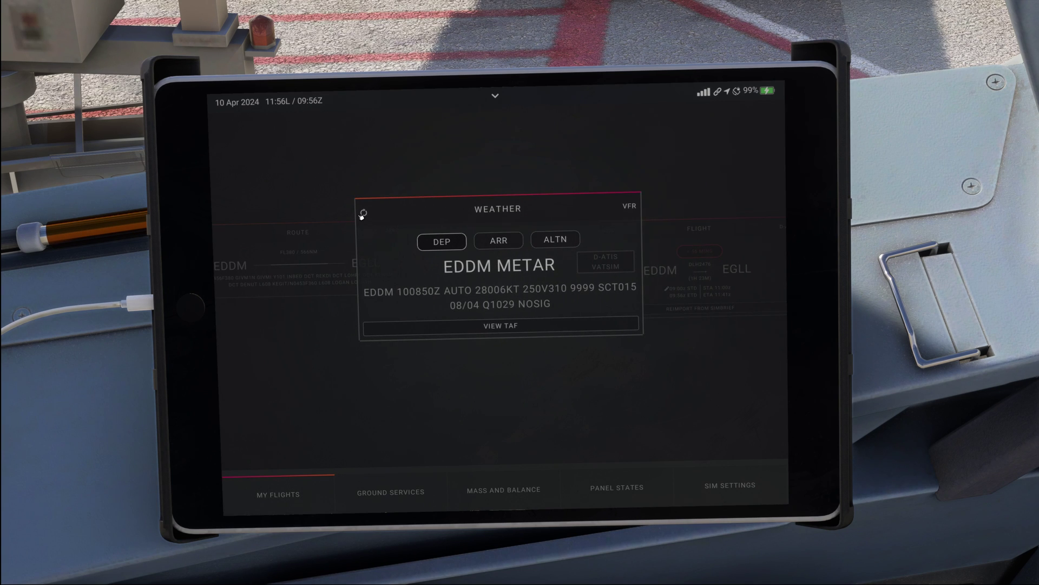
pyautogui.click(365, 214)
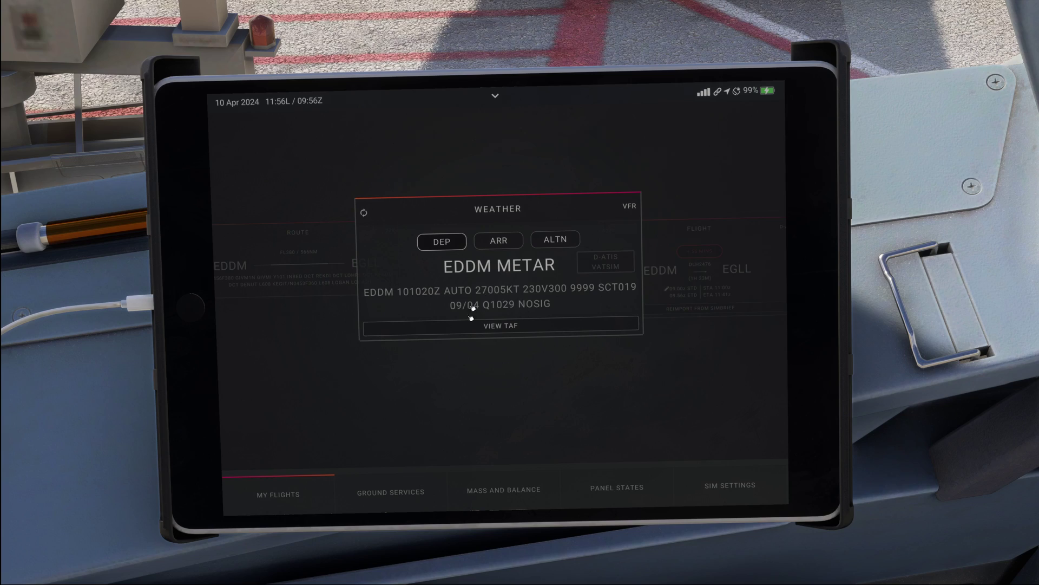
# - Set the standby altimeter's pressure to 1029 hPa
pyautogui.moveTo(875, 310); pyautogui.dragTo(558, 423)
pyautogui.scroll(11, 649, 358)
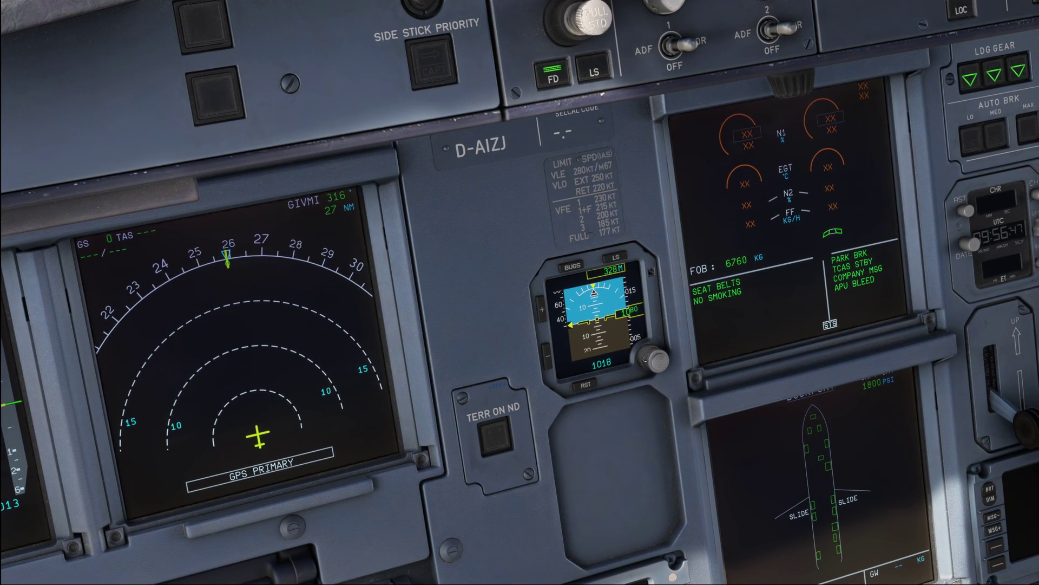
pyautogui.scroll(5, 646, 359)
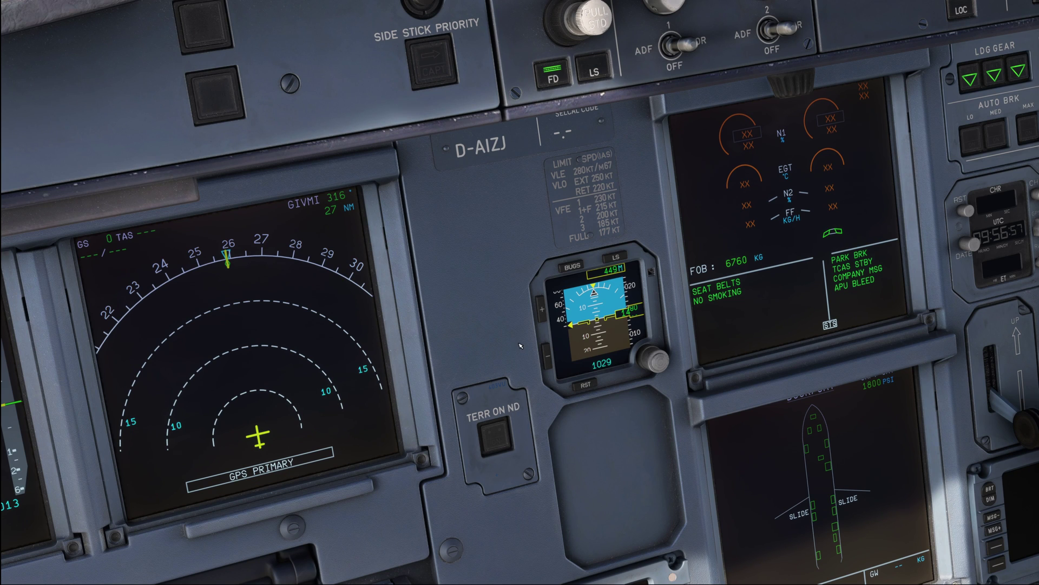
# - Brighten the two DCDU screens and toggle the date display on the cockpit clock on and off
pyautogui.moveTo(520, 346); pyautogui.dragTo(508, 344)
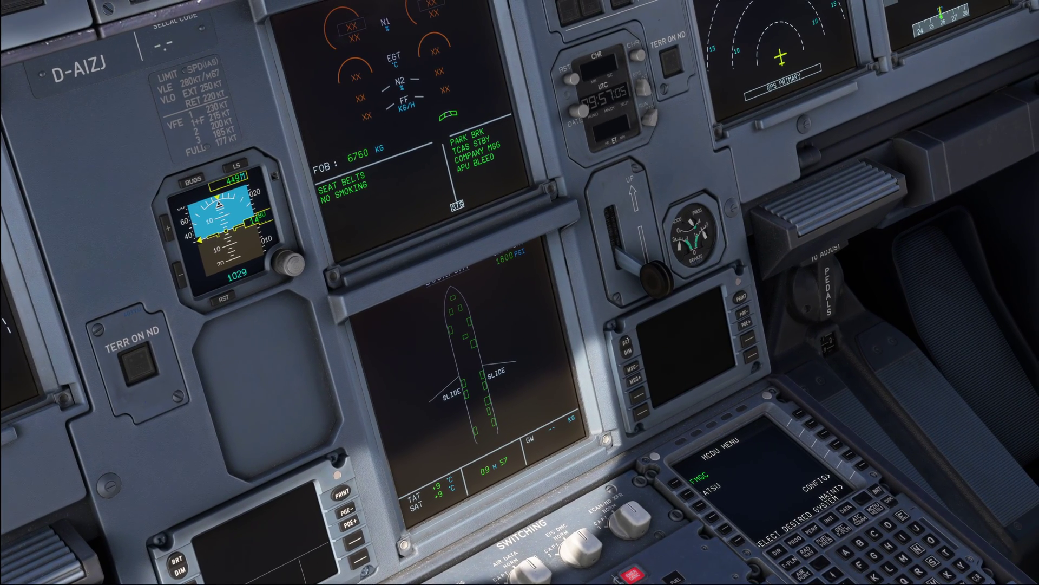
pyautogui.click(627, 341)
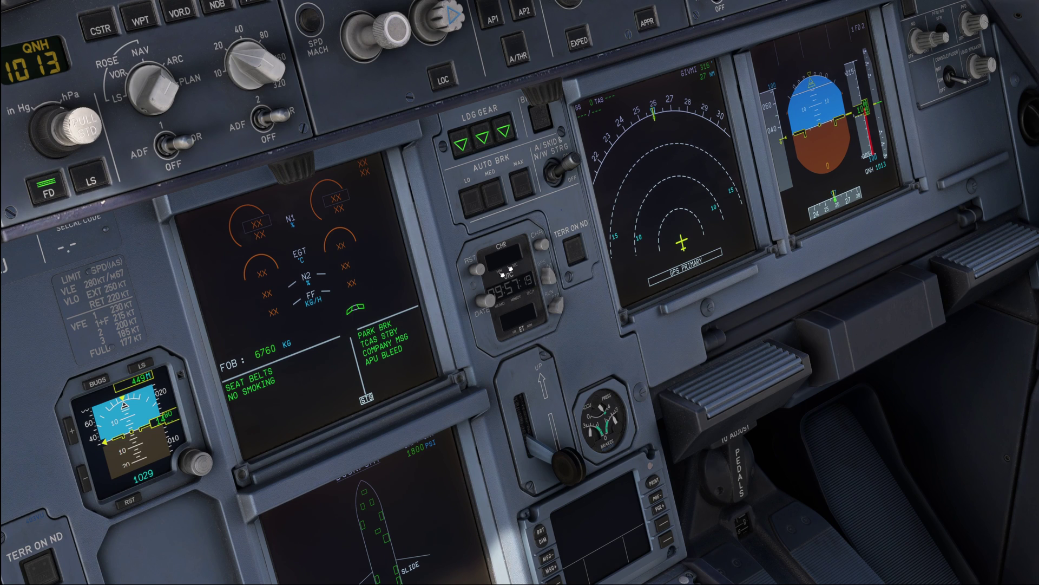
pyautogui.click(493, 304)
pyautogui.click(488, 296)
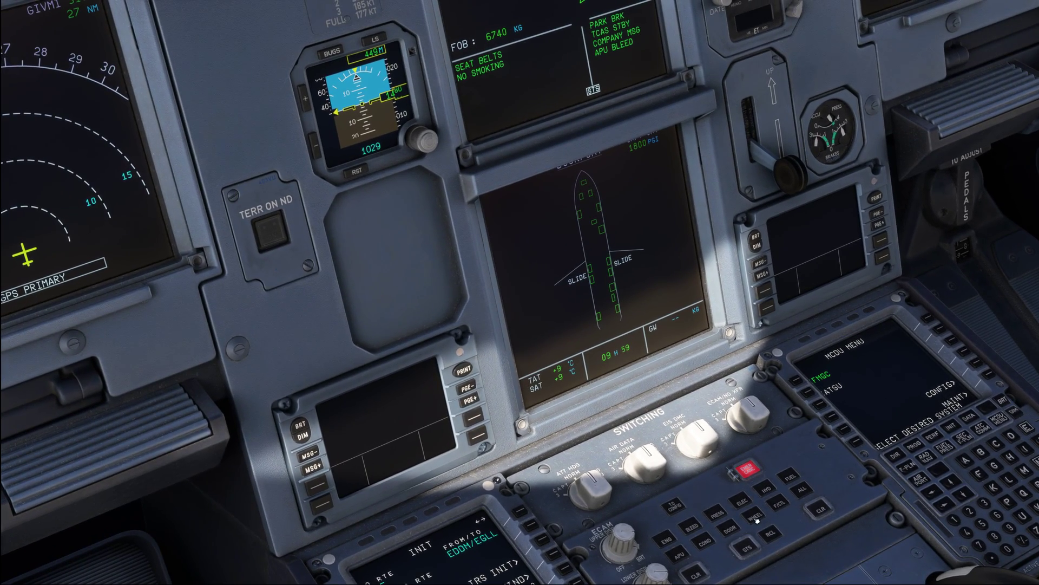
# - Show the wheel page on the lower ECAM display to check the brakes, and return to the door page
pyautogui.click(711, 485)
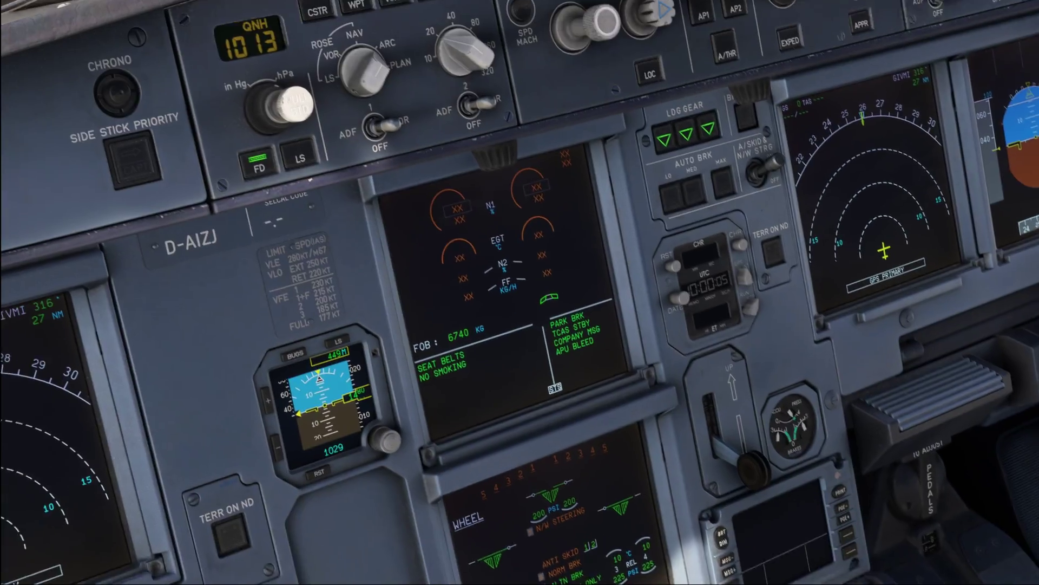
pyautogui.hotkey('alt', '4')
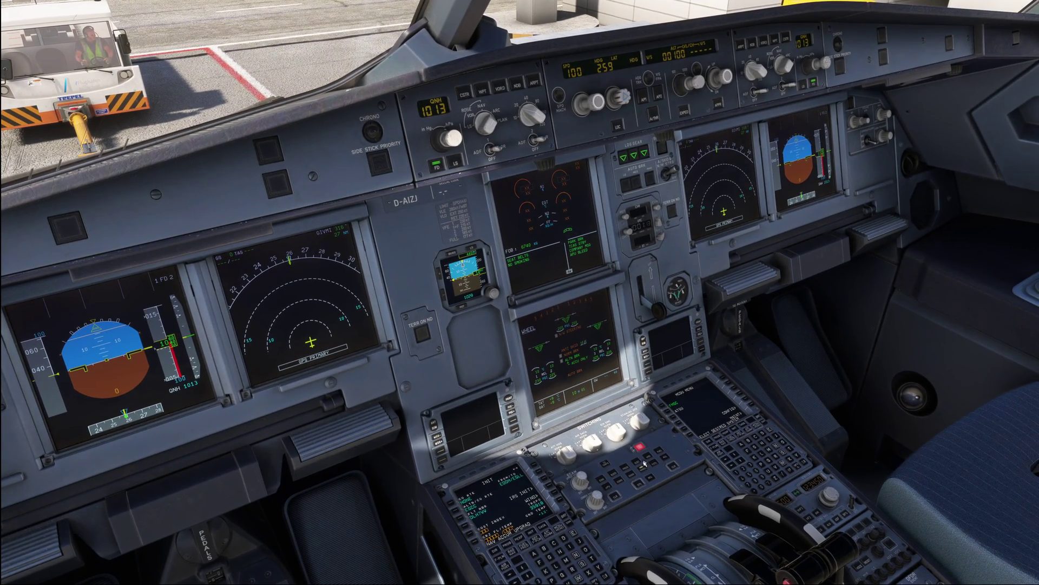
pyautogui.click(641, 474)
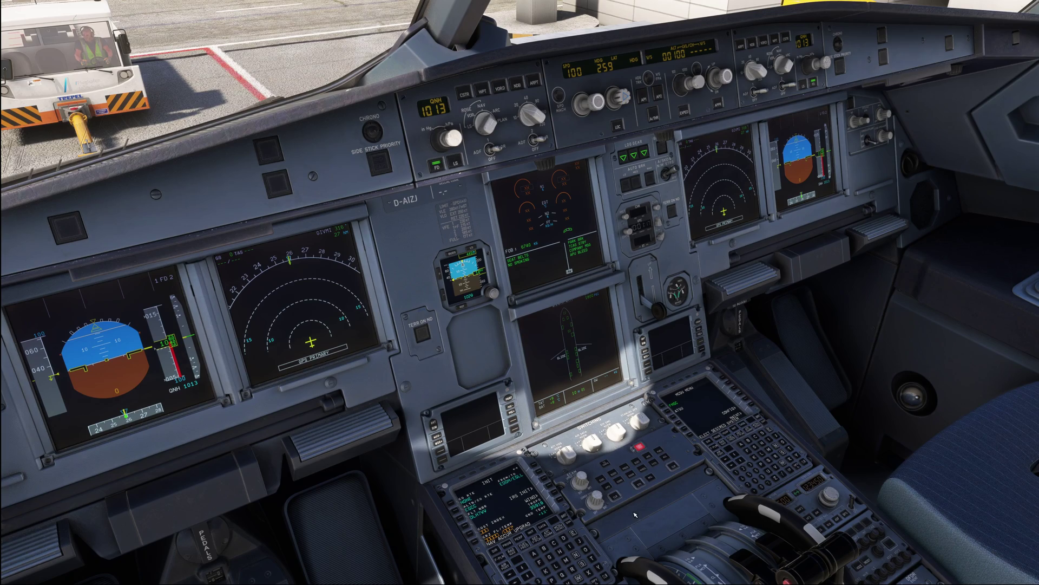
pyautogui.hotkey('ctrl', '3')
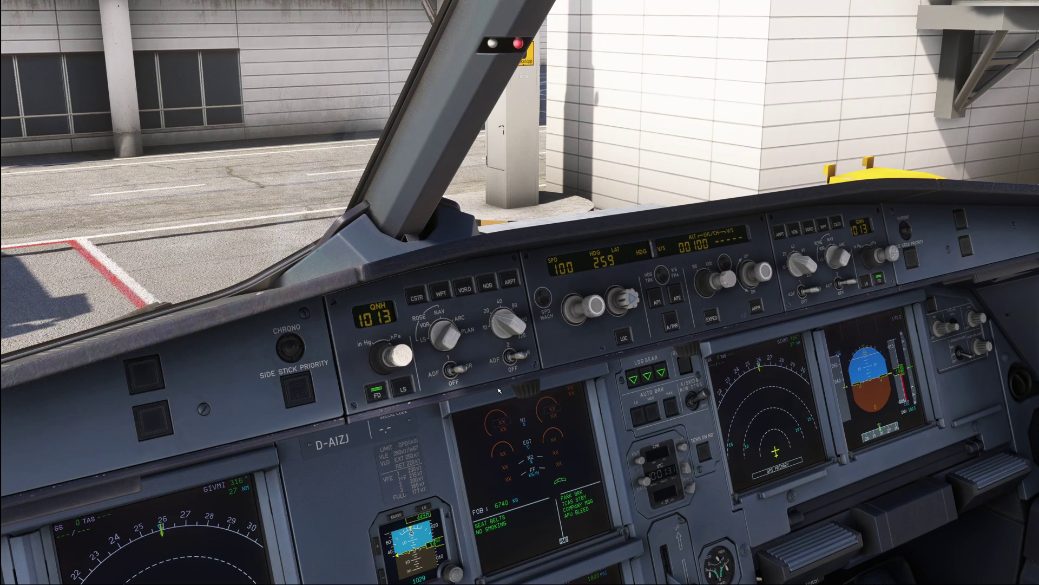
pyautogui.hotkey('ctrl', 'space')
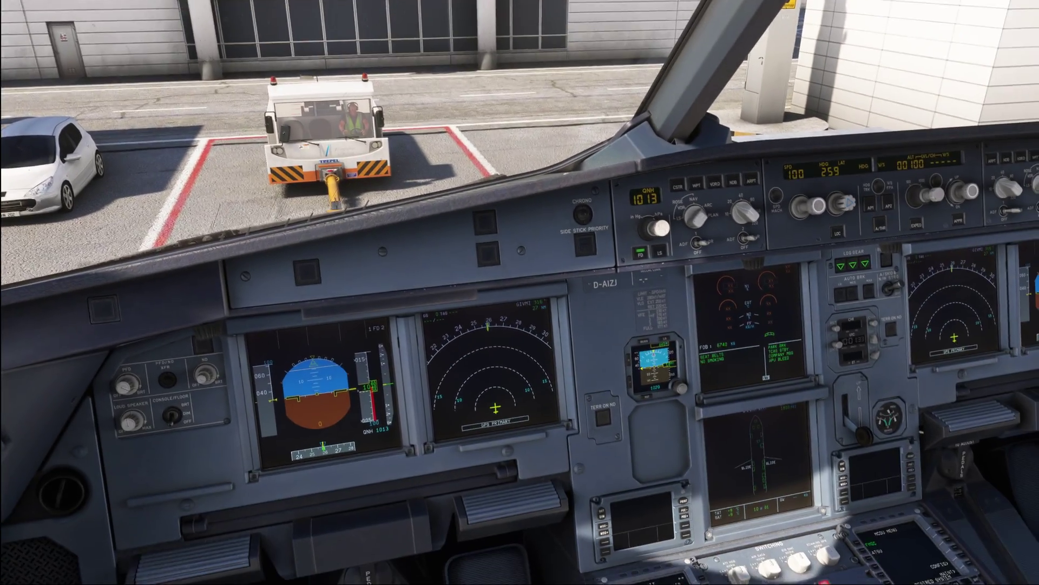